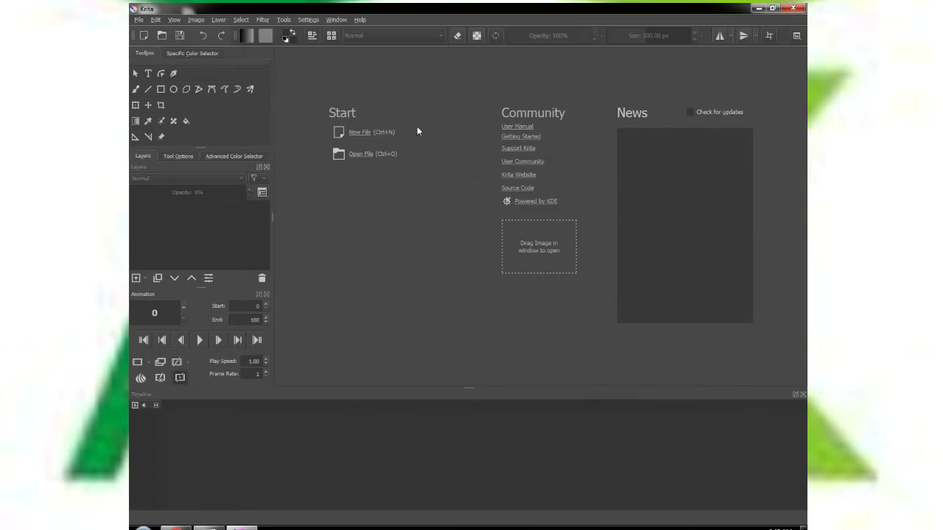
# Create a new RGB/Alpha document of 3508 by 2480 pixels at 300 ppi with 8-bit depth
pyautogui.click(138, 20)
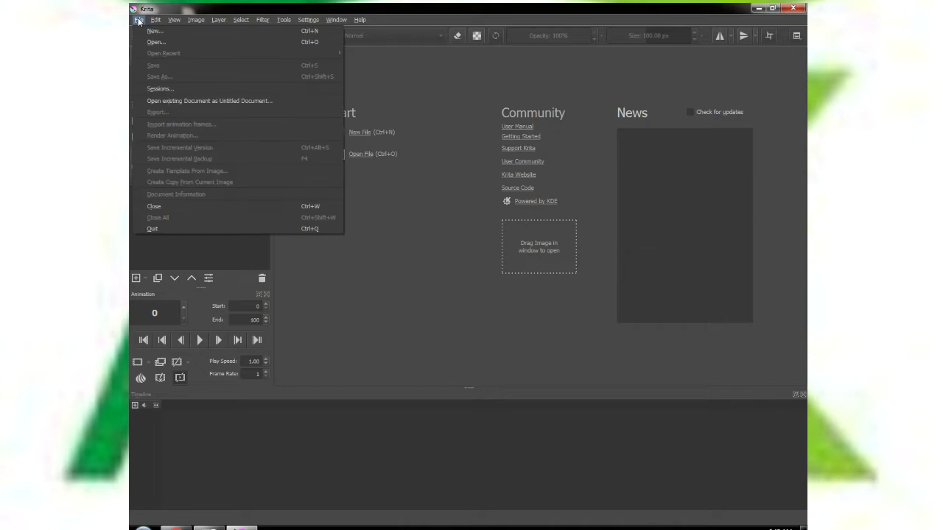
pyautogui.click(452, 258)
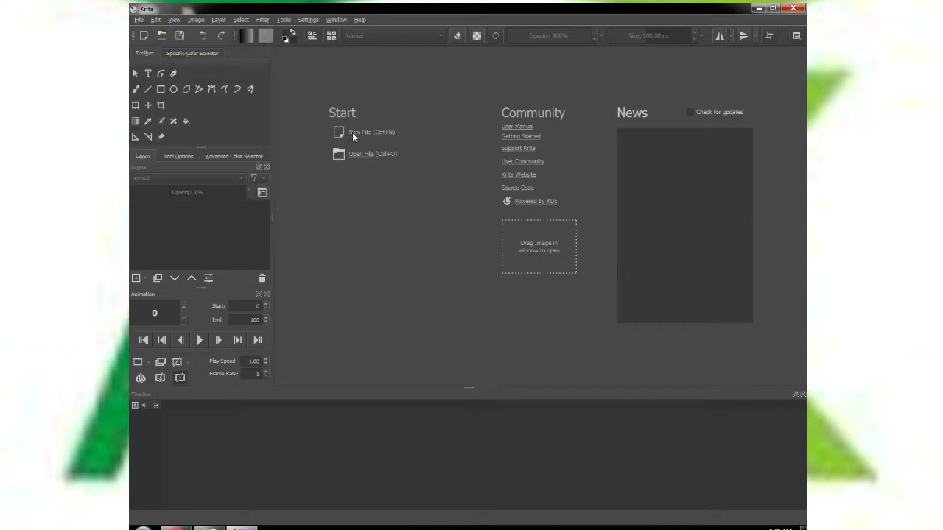
pyautogui.click(139, 20)
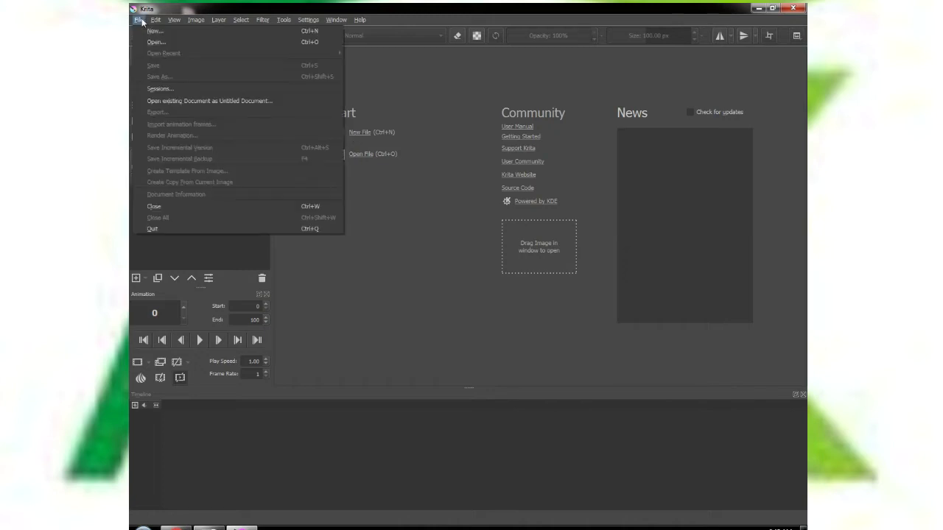
pyautogui.click(155, 31)
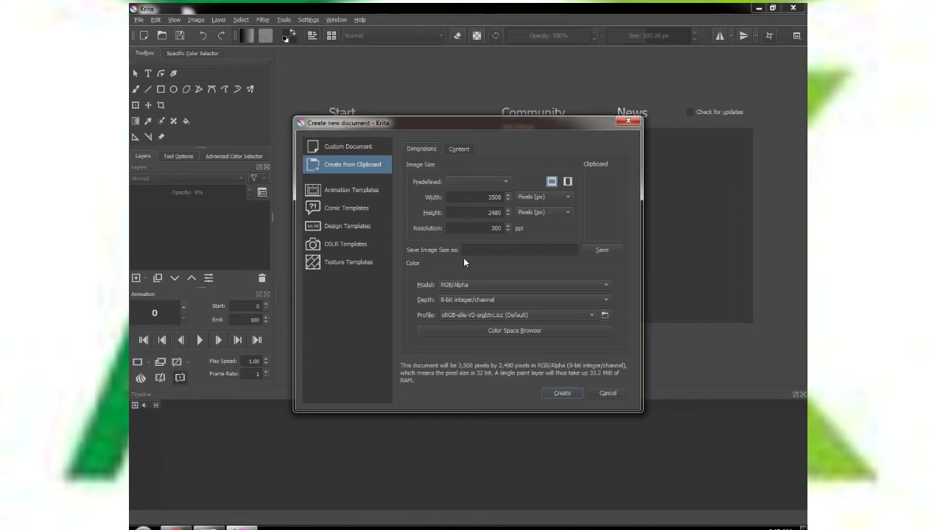
pyautogui.click(562, 394)
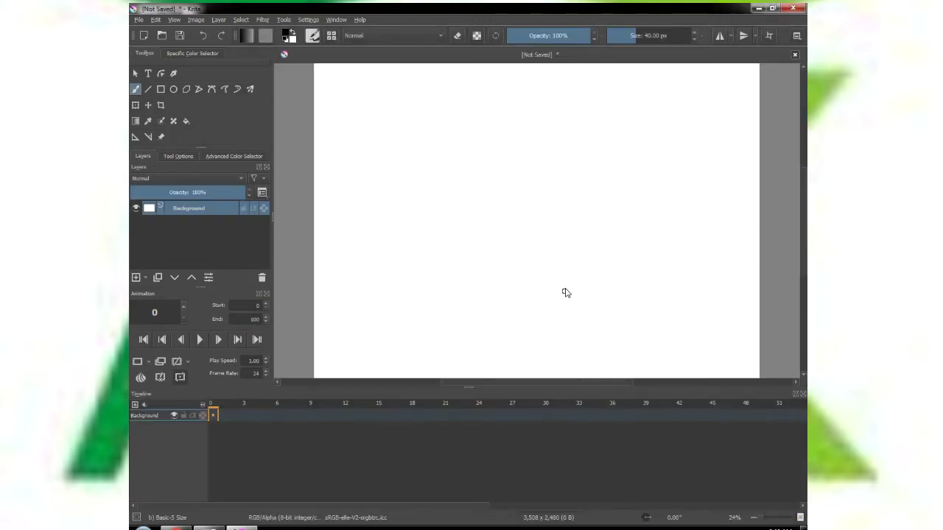
# Zoom out until the whole canvas fits in view and reposition it with the Pan tool
pyautogui.scroll(-4, 564, 292)
pyautogui.scroll(4, 566, 293)
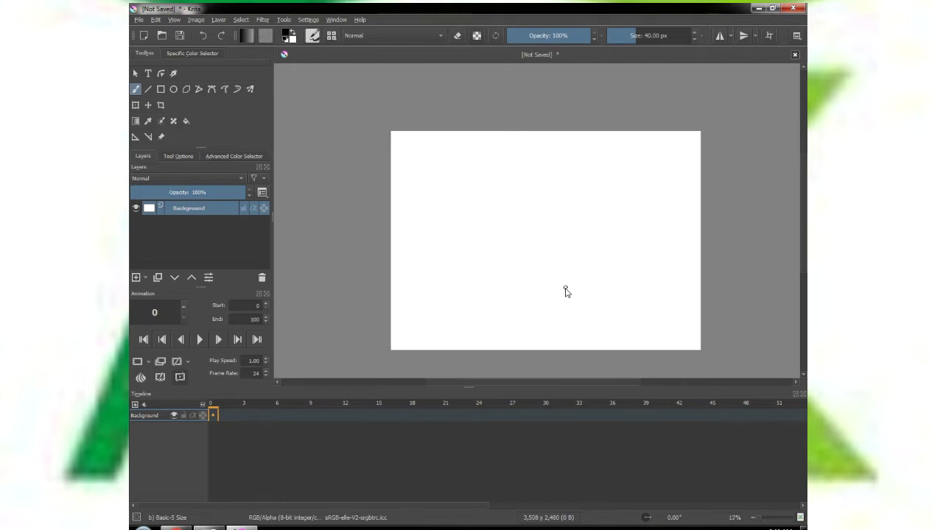
pyautogui.scroll(3, 565, 292)
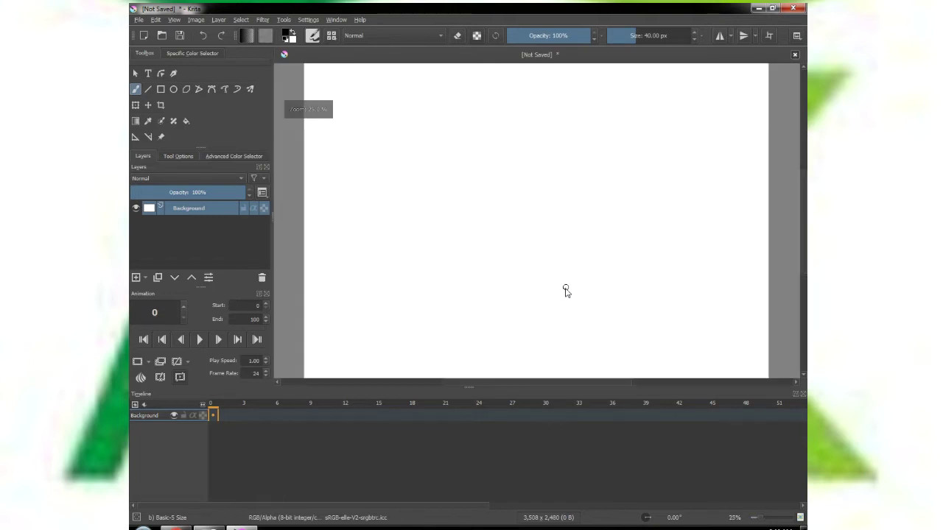
pyautogui.scroll(-5, 566, 292)
pyautogui.scroll(3, 566, 293)
pyautogui.scroll(-2, 566, 293)
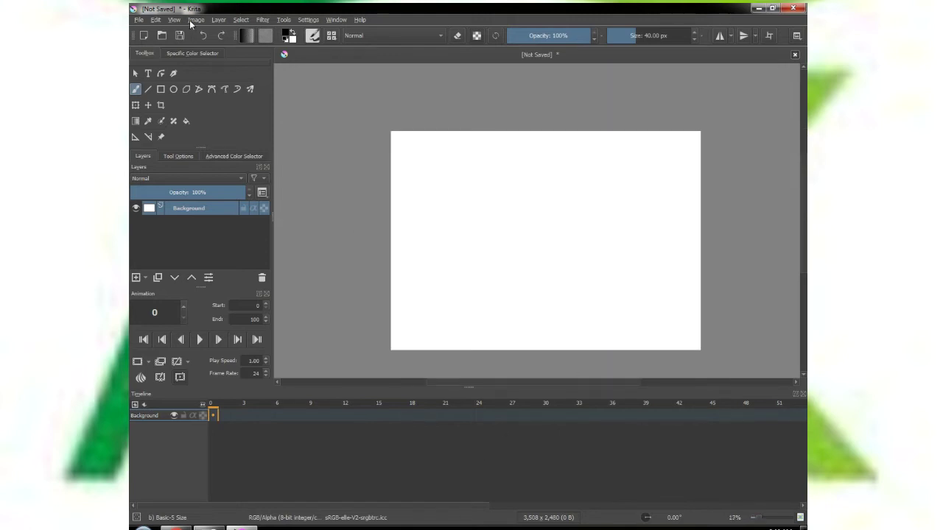
pyautogui.scroll(-2, 221, 104)
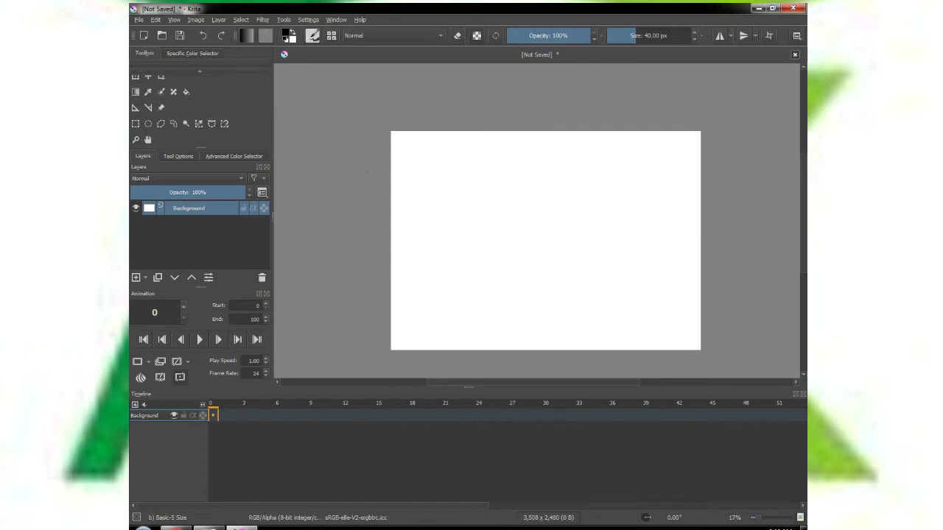
pyautogui.click(147, 141)
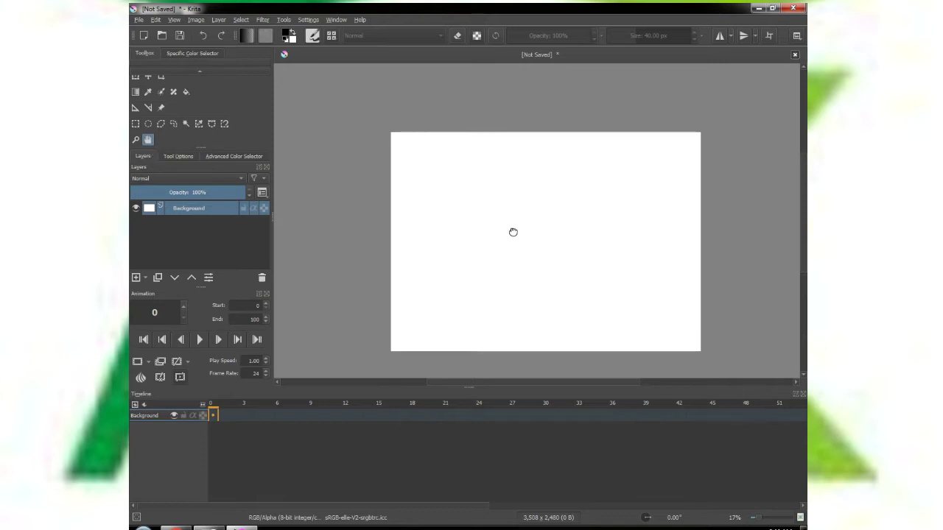
pyautogui.moveTo(549, 185); pyautogui.dragTo(496, 208)
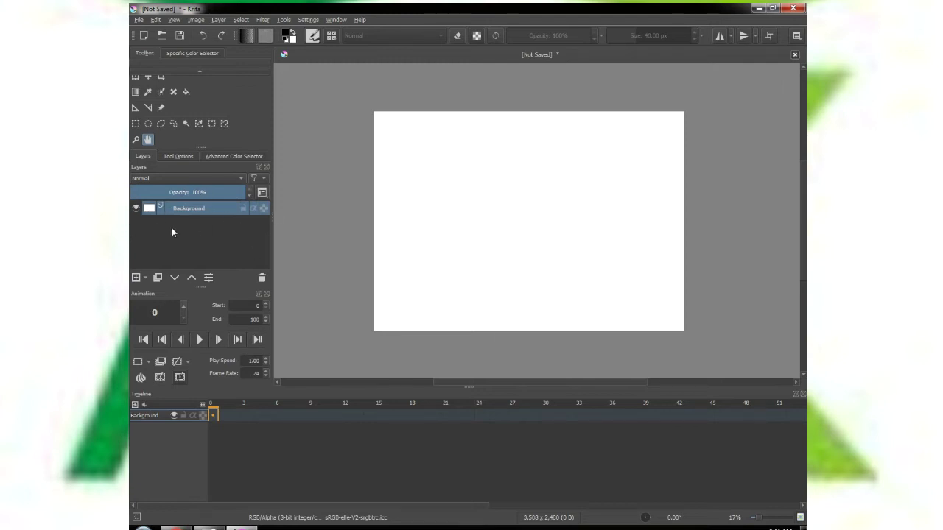
# Add a new paint layer above Background and keep it as the active layer
pyautogui.moveTo(225, 211)
pyautogui.click(135, 278)
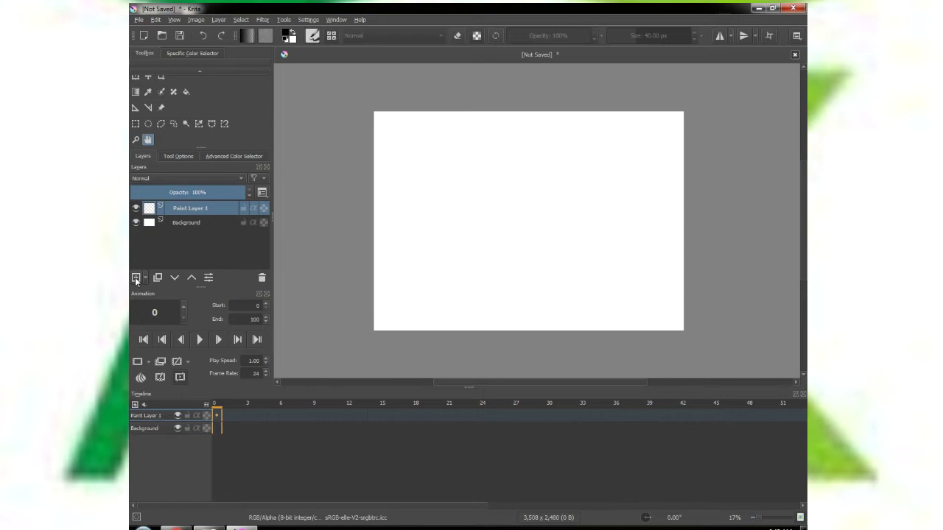
pyautogui.click(183, 225)
pyautogui.click(185, 208)
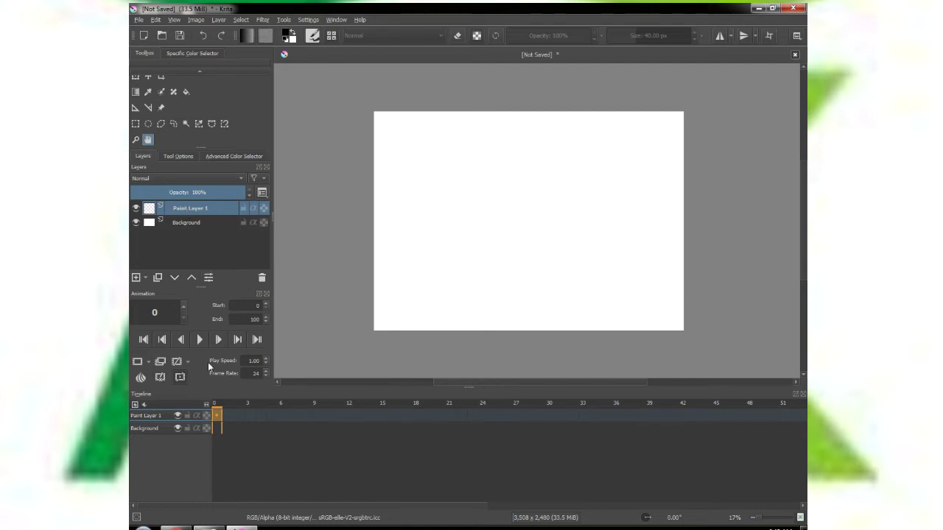
# Set the animation's end frame to 50 and run a brief playback test
pyautogui.click(259, 319)
pyautogui.press('BackSpace')
pyautogui.click(200, 340)
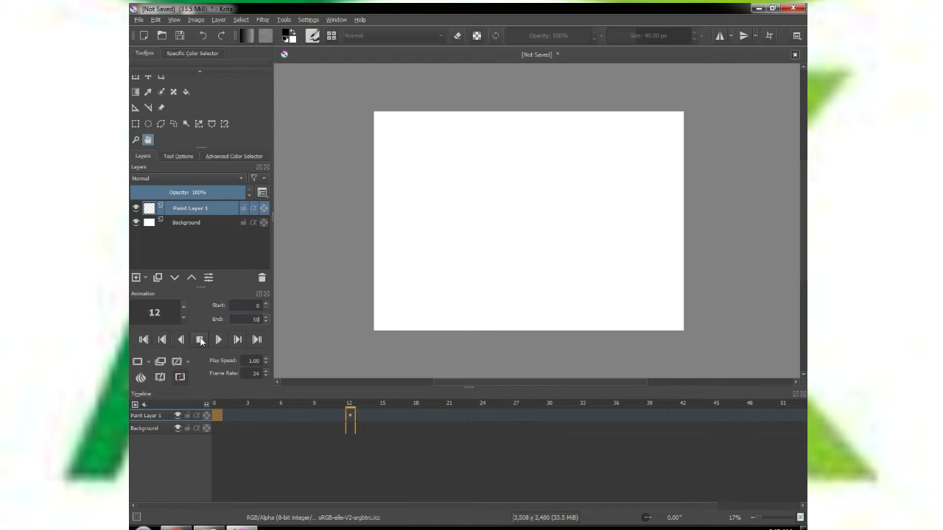
pyautogui.click(200, 339)
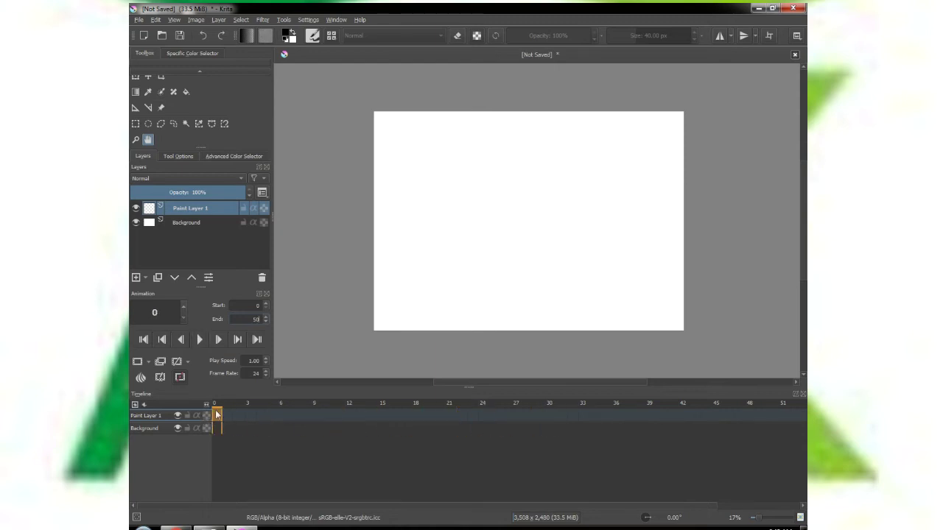
# Add a blank frame at frame 0 of Paint Layer 1 and draw a small circle near the canvas's upper-left corner
pyautogui.click(138, 362)
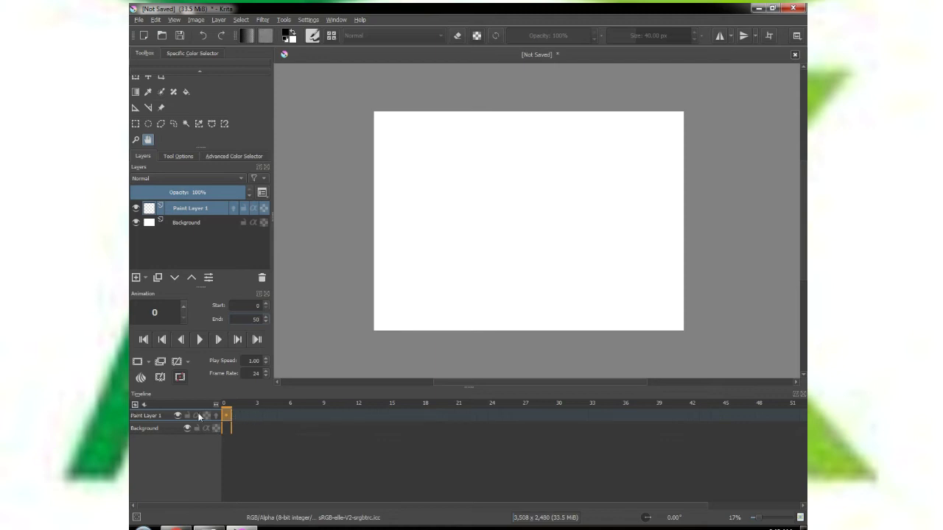
pyautogui.moveTo(227, 415); pyautogui.dragTo(260, 417)
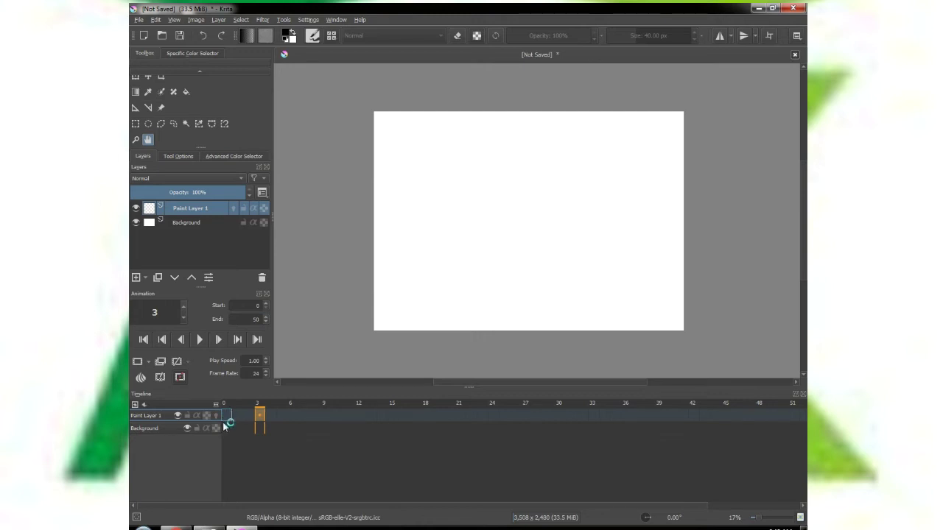
pyautogui.click(226, 417)
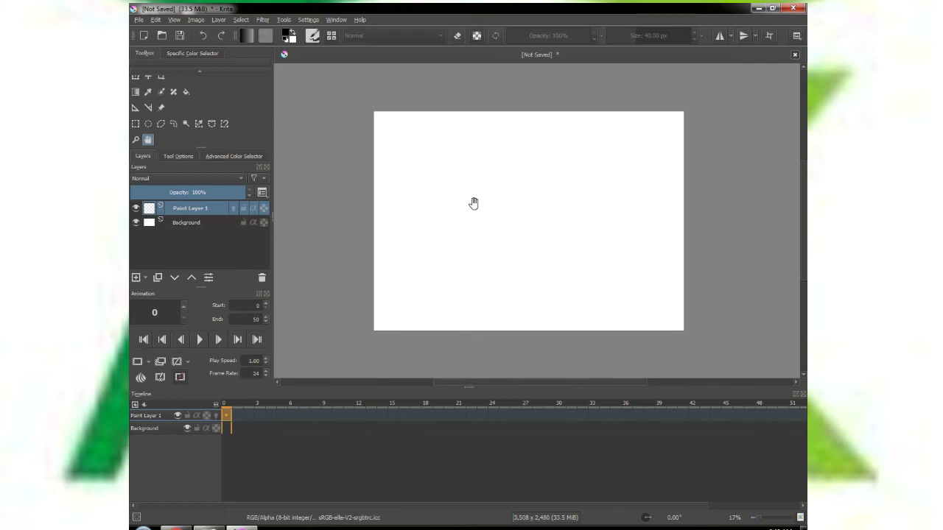
pyautogui.scroll(2, 190, 111)
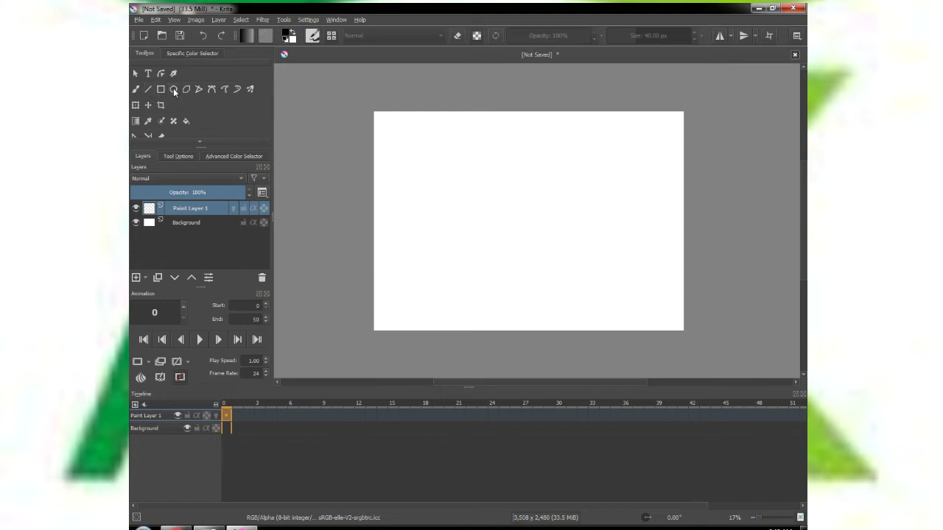
pyautogui.click(174, 89)
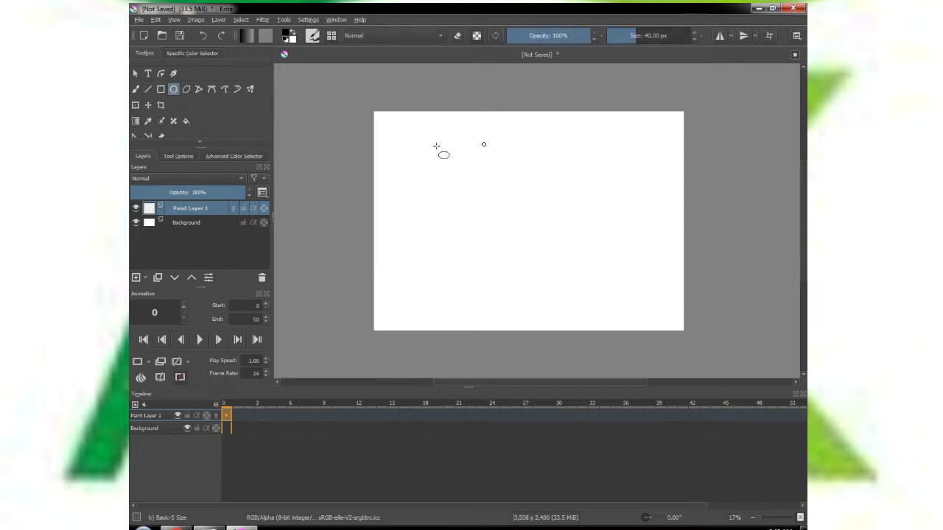
pyautogui.moveTo(411, 139); pyautogui.dragTo(443, 169)
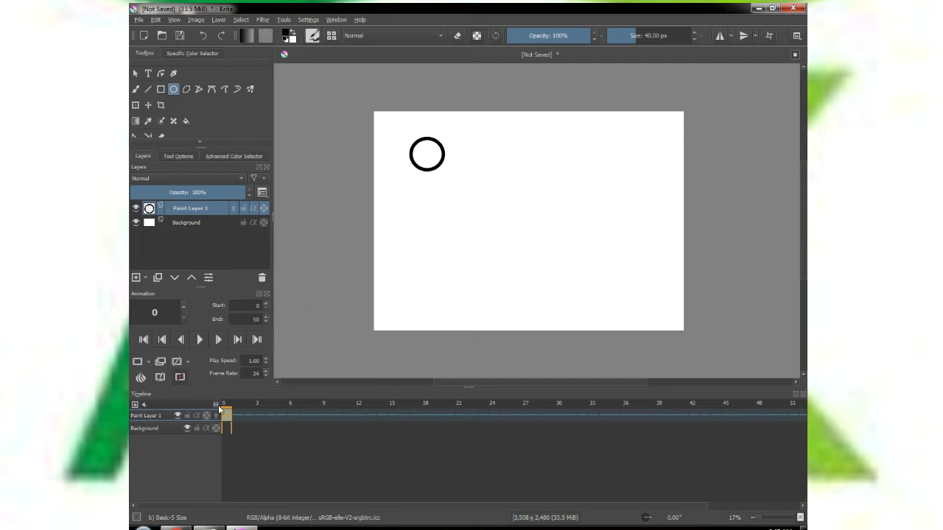
# Add a blank frame at frame 3, enable onion skins for Paint Layer 1, and draw a same-sized circle directly below the first
pyautogui.moveTo(256, 420); pyautogui.dragTo(257, 417)
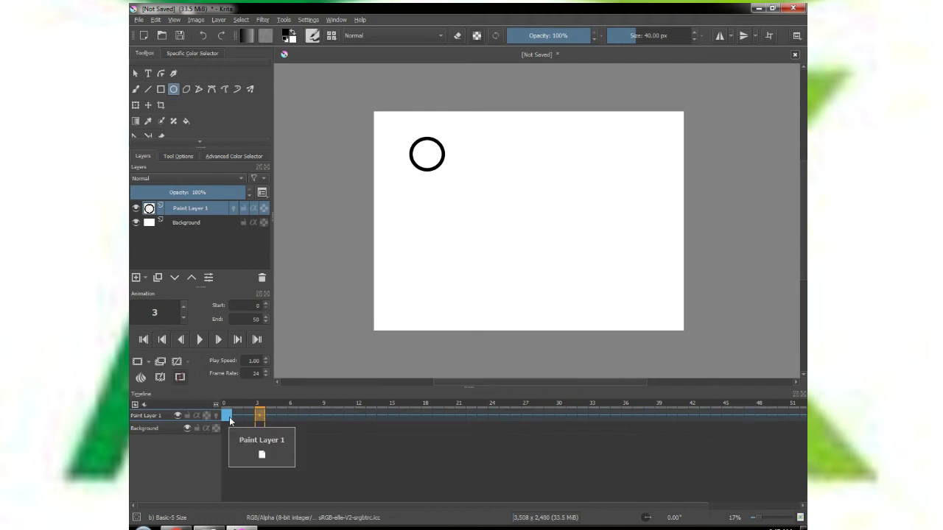
pyautogui.click(137, 363)
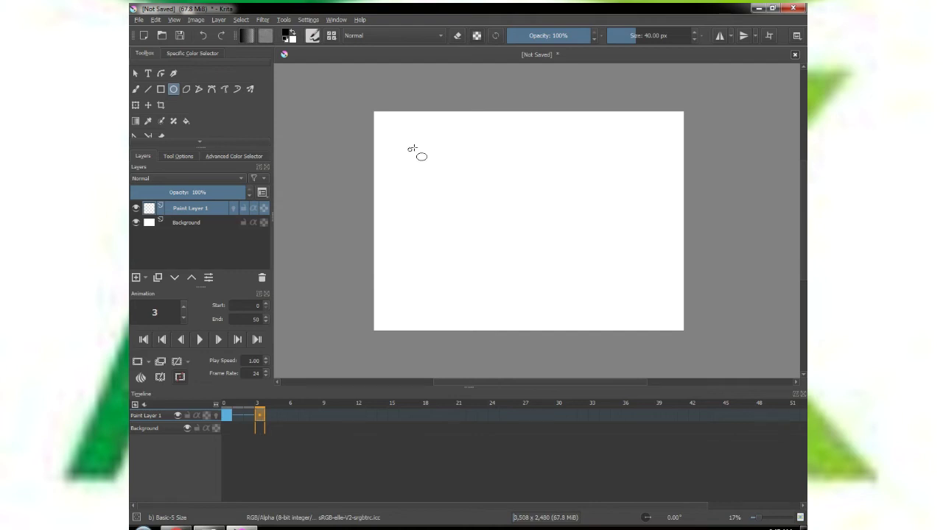
pyautogui.click(217, 417)
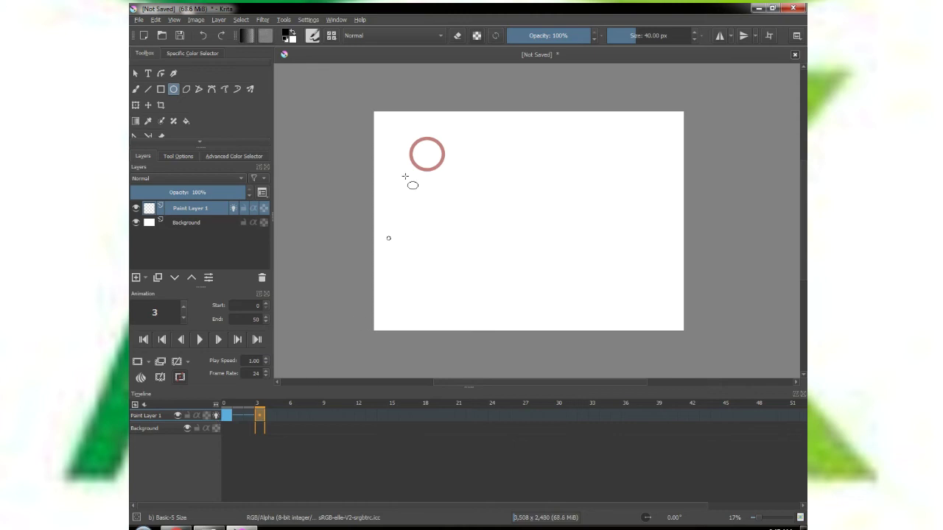
pyautogui.moveTo(429, 154); pyautogui.dragTo(411, 168)
pyautogui.moveTo(410, 186); pyautogui.dragTo(445, 221)
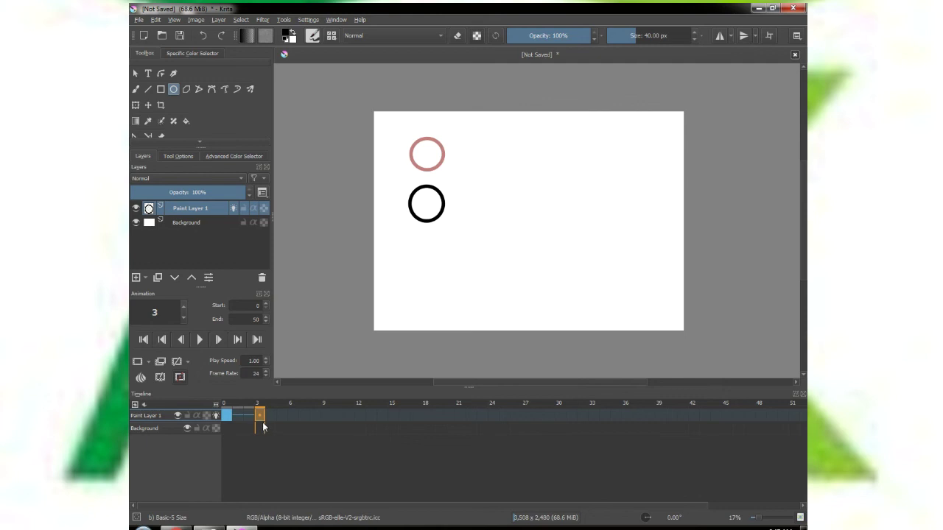
# Add blank frames at 6 and 9 on Paint Layer 1, drawing the circle lower and slightly further right on each
pyautogui.moveTo(262, 422); pyautogui.dragTo(292, 416)
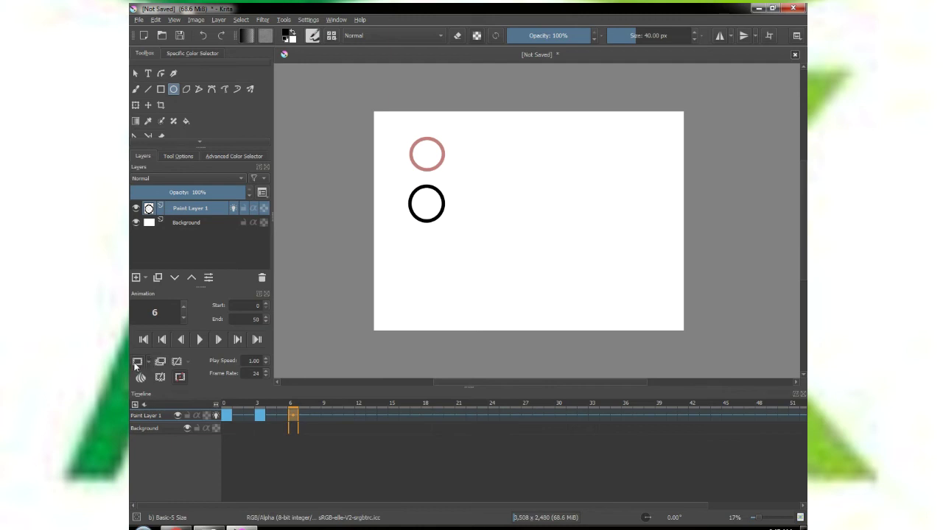
pyautogui.moveTo(421, 241); pyautogui.dragTo(452, 274)
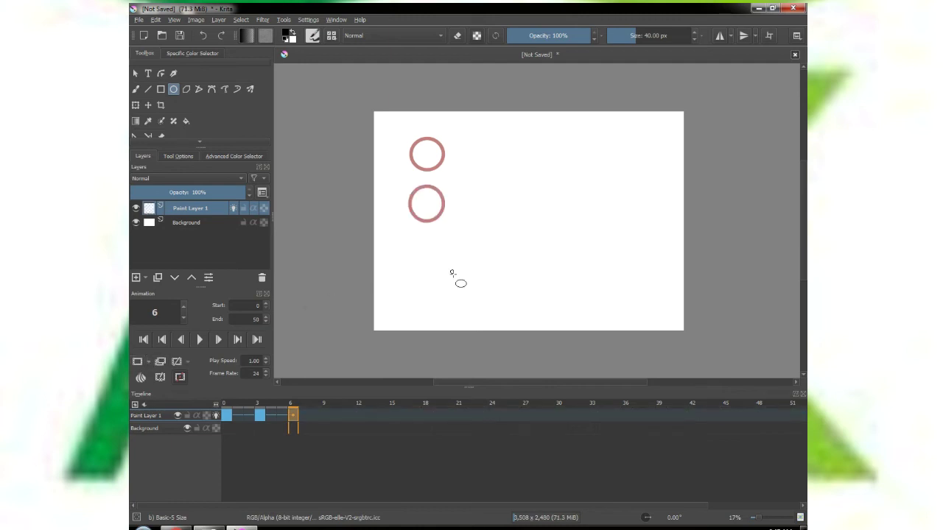
pyautogui.click(325, 416)
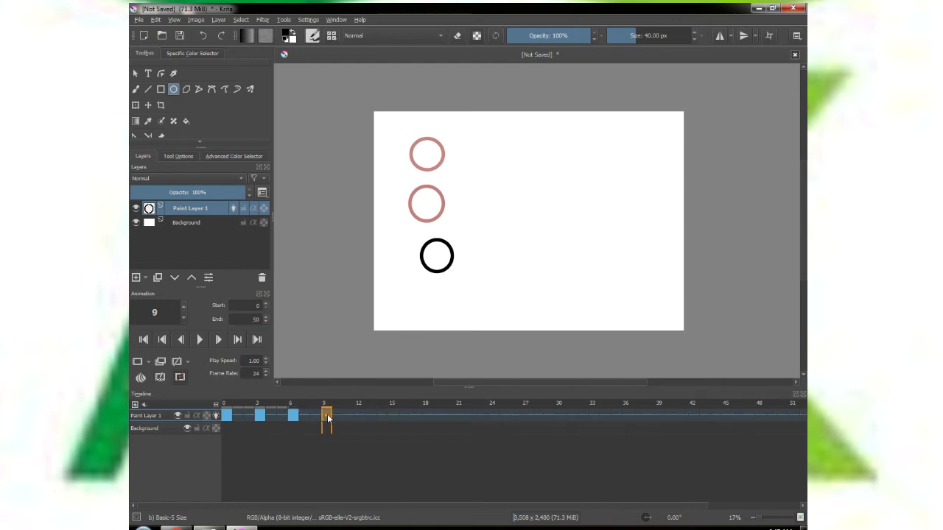
pyautogui.click(140, 363)
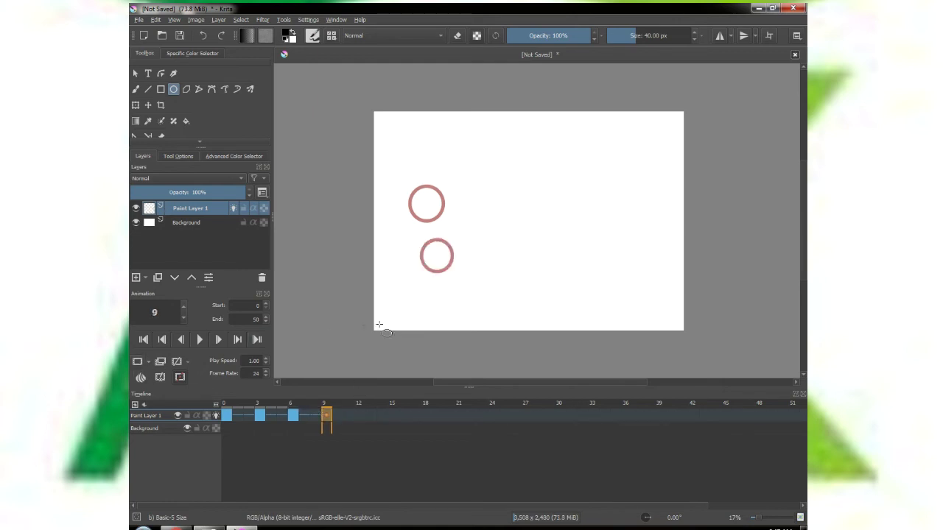
pyautogui.moveTo(447, 285); pyautogui.dragTo(476, 320)
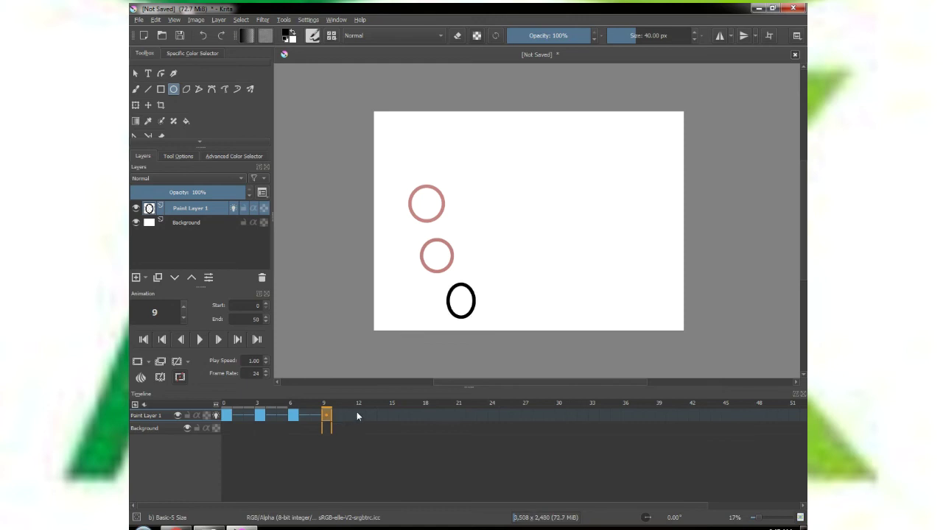
# Add blank frames at 12, 15 and 18, drawing the circle at the canvas's bottom edge on 12 and up to the right on 15
pyautogui.rightClick(358, 416)
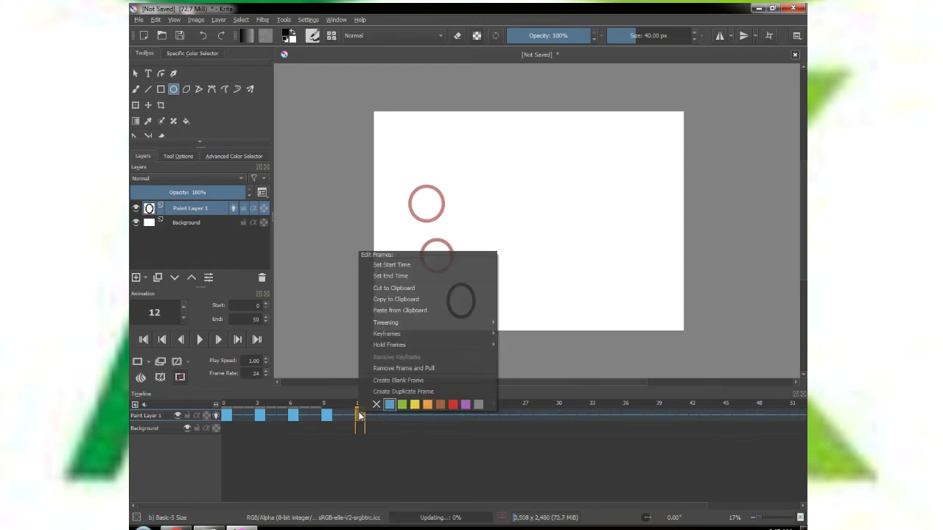
pyautogui.click(135, 362)
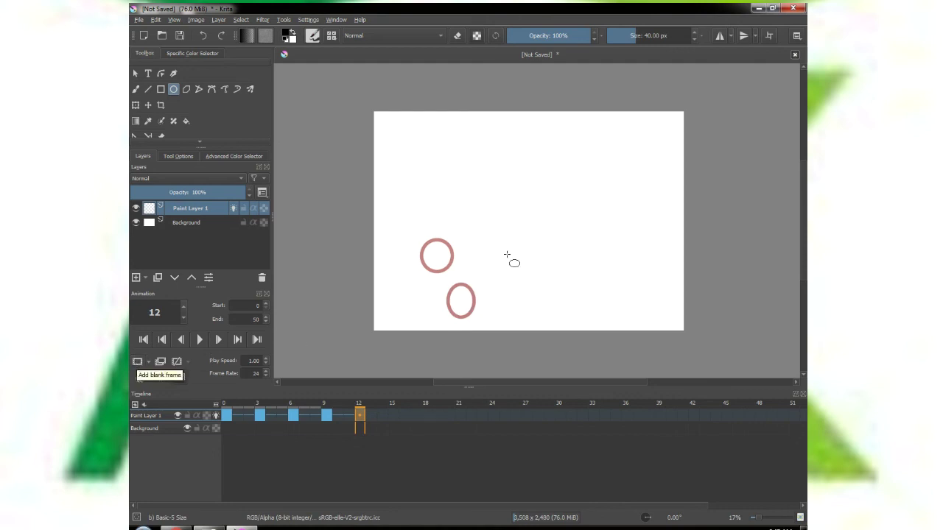
pyautogui.moveTo(496, 300); pyautogui.dragTo(523, 335)
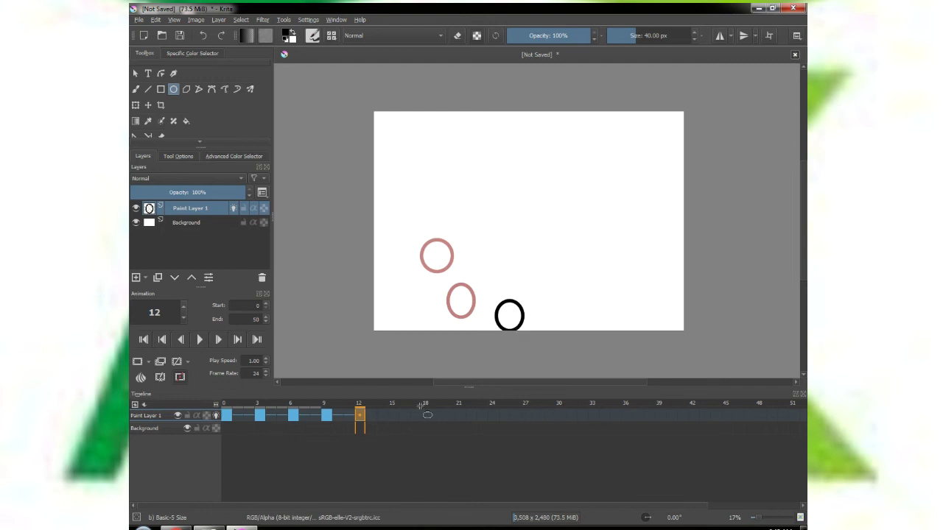
pyautogui.click(138, 361)
pyautogui.moveTo(534, 280); pyautogui.dragTo(563, 306)
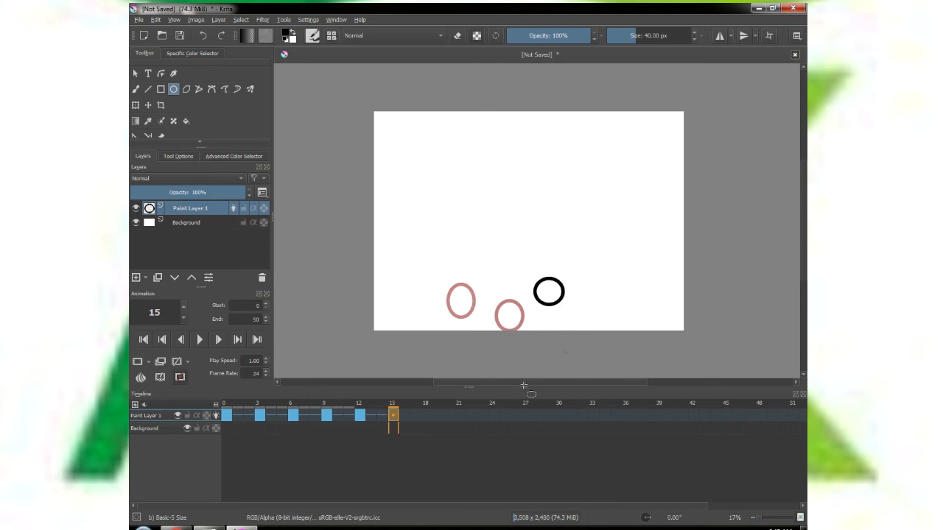
pyautogui.click(427, 416)
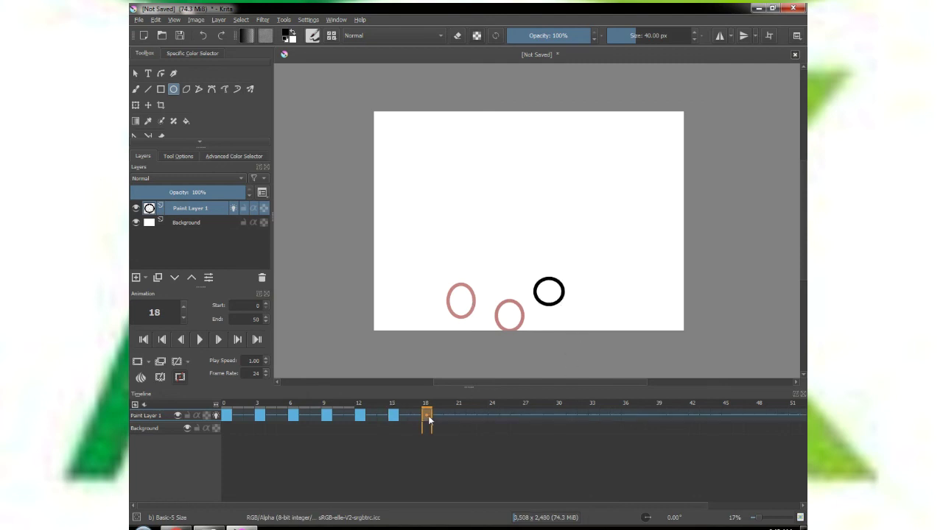
pyautogui.click(138, 360)
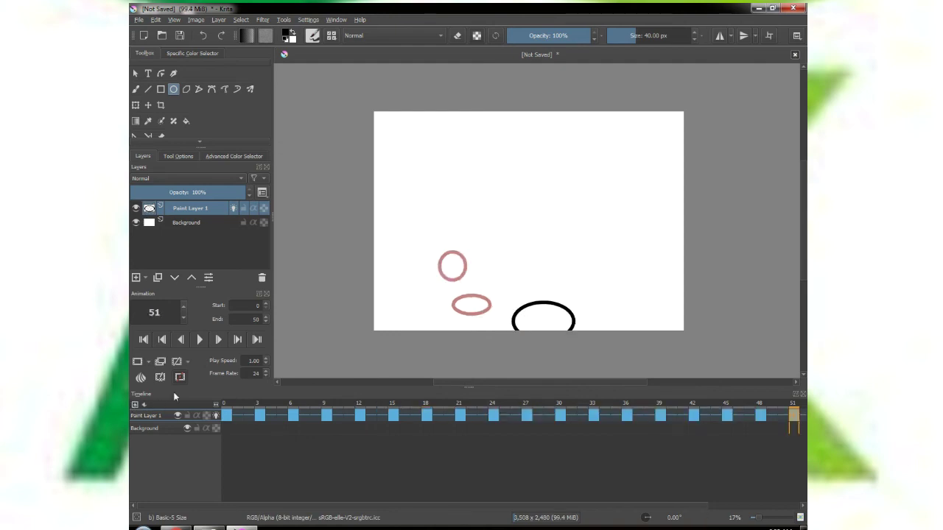
# Play the bouncing-circle animation, stop it, and replay it to review the motion
pyautogui.click(200, 340)
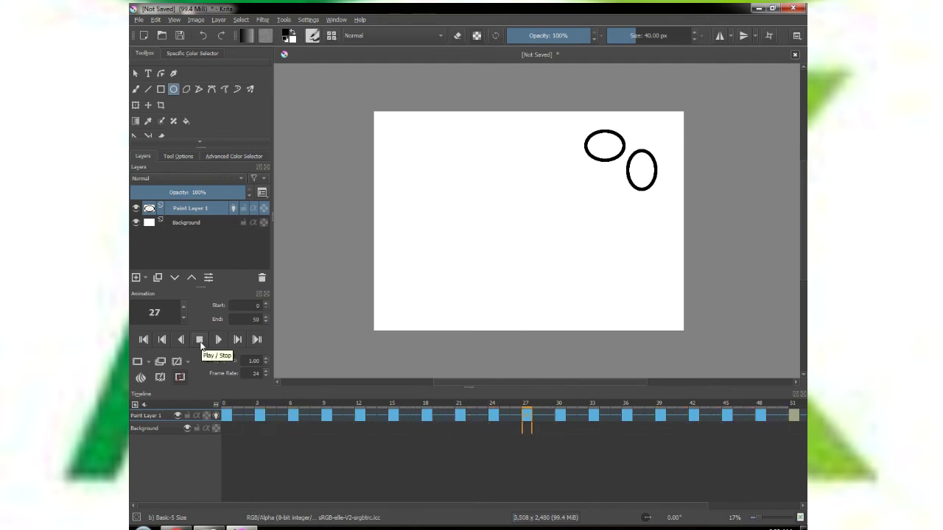
pyautogui.click(199, 341)
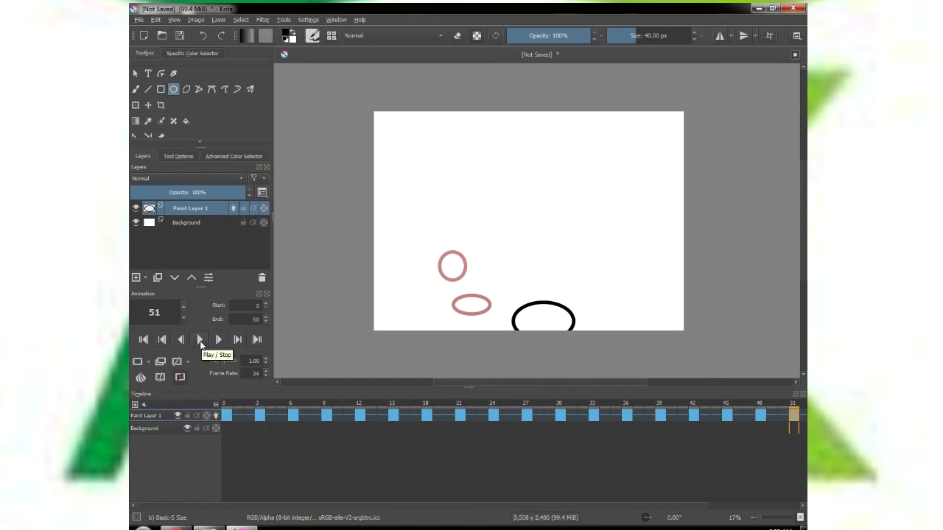
pyautogui.click(200, 341)
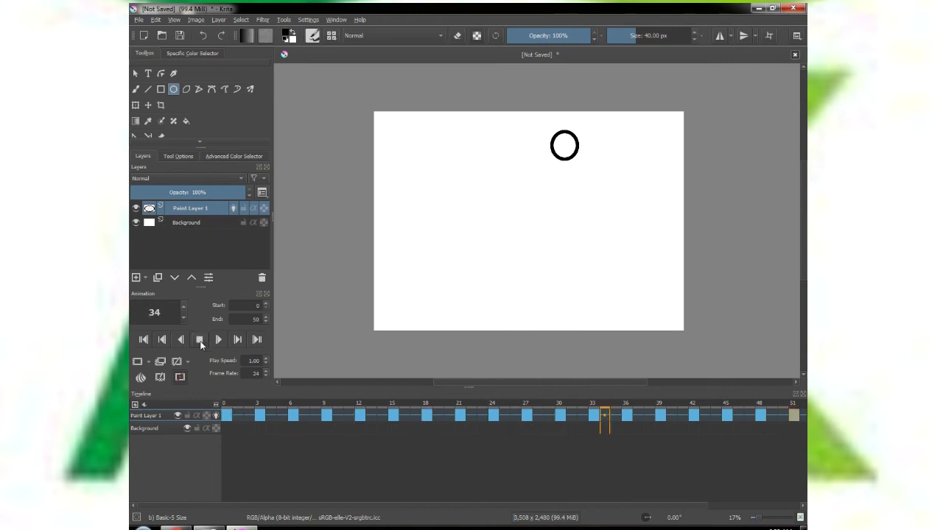